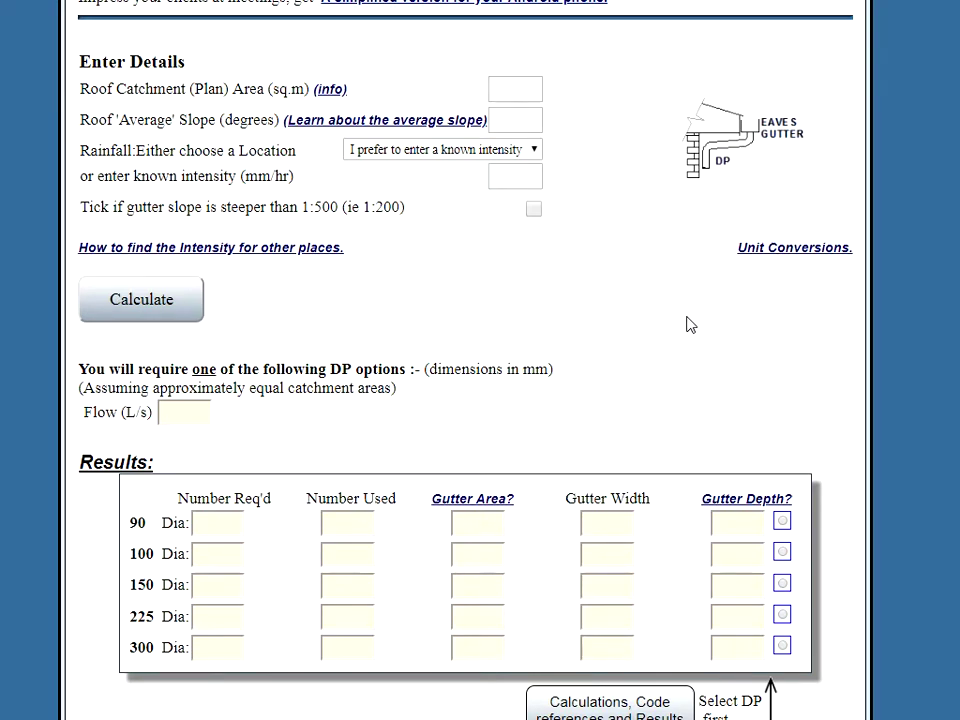
Calculate downpipe options for a 222 sq.m, 11° roof in Brisbane, giving 16.98 L/s flow
{"action": "left_click", "coordinate": [517, 88]}
{"action": "type", "text": "222"}
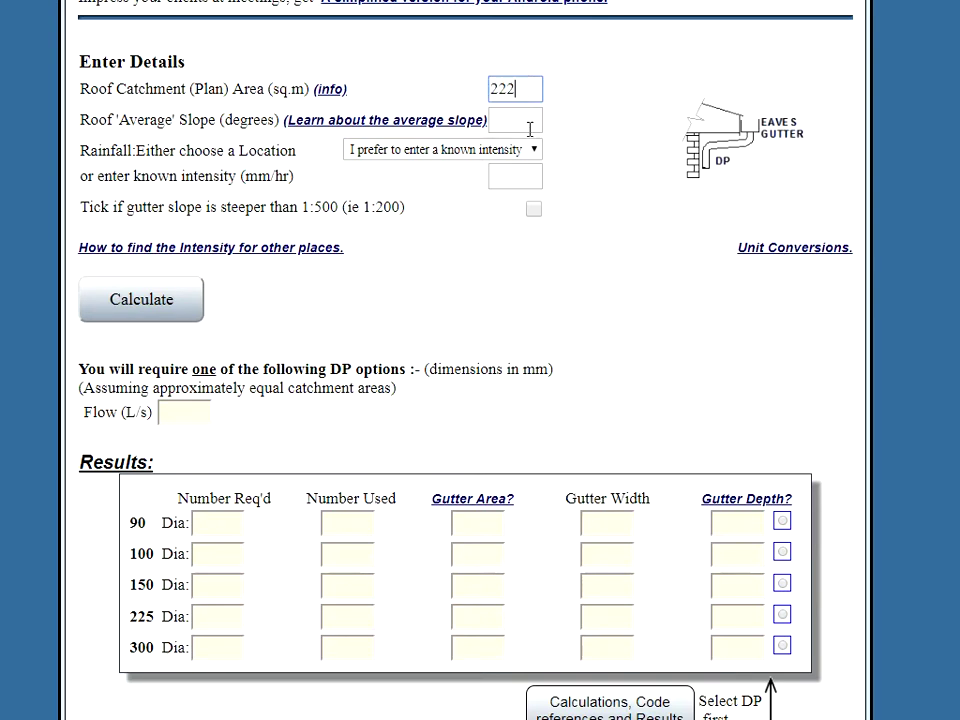
{"action": "left_click", "coordinate": [512, 122]}
{"action": "type", "text": "11"}
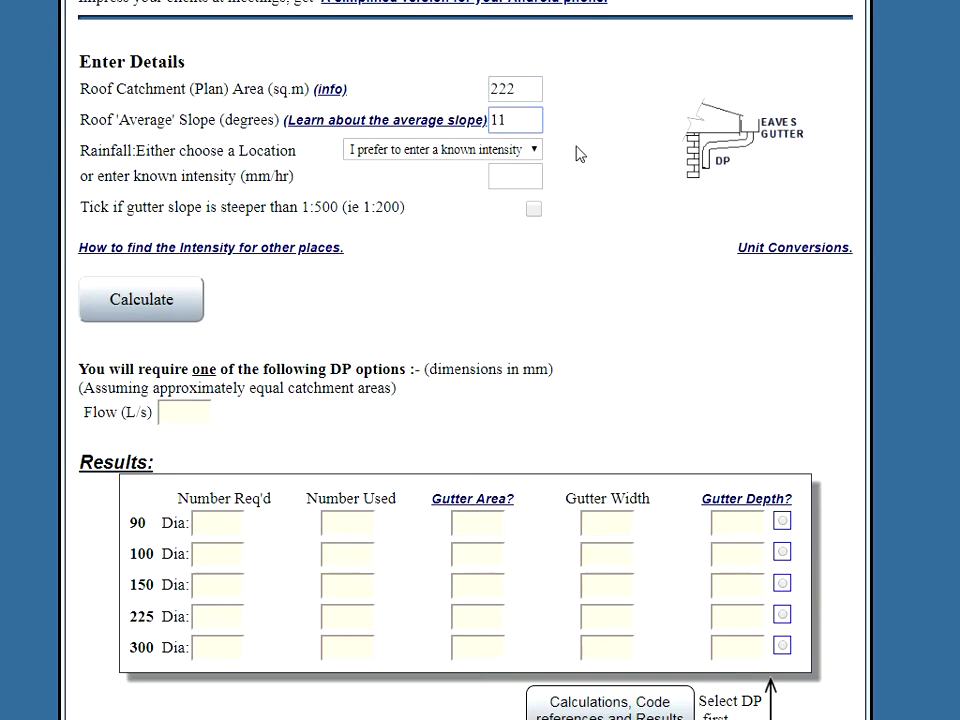
{"action": "left_click", "coordinate": [533, 149]}
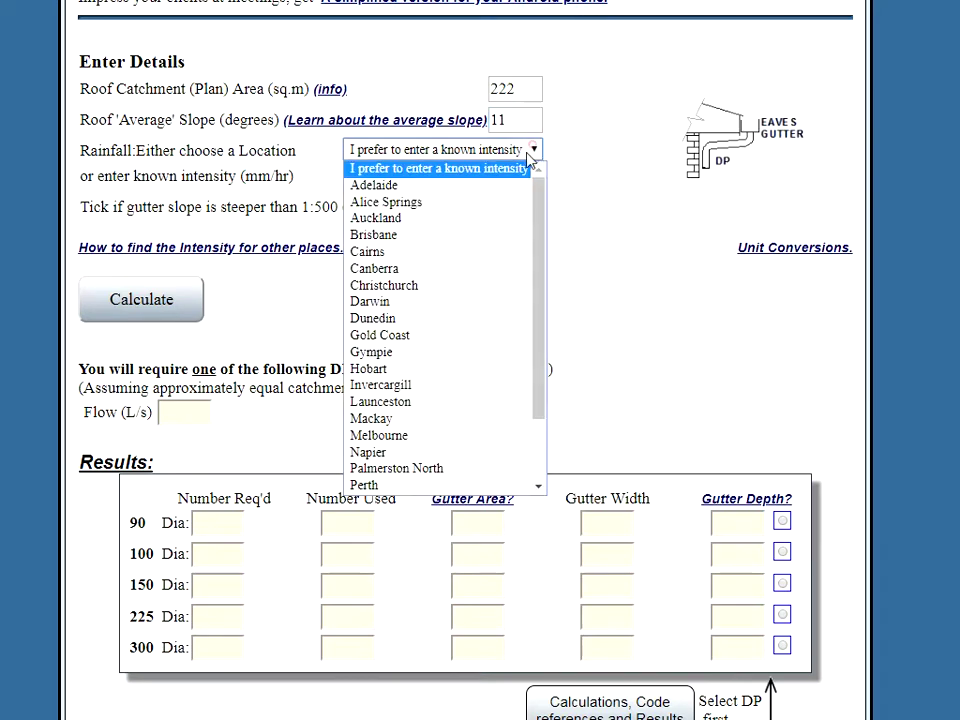
{"action": "left_click", "coordinate": [413, 240]}
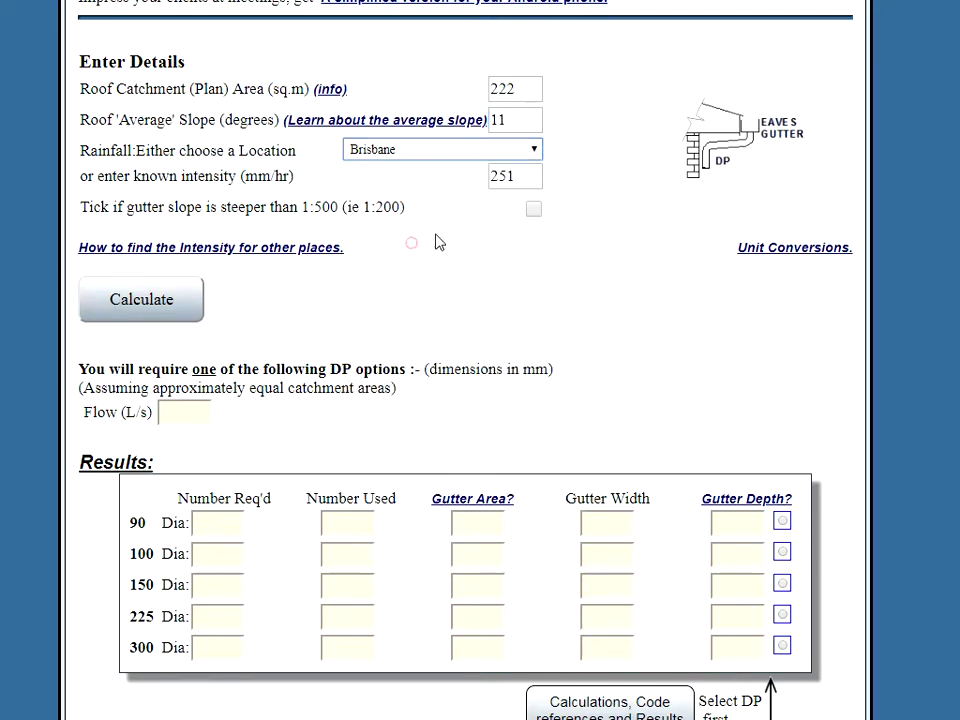
{"action": "left_click", "coordinate": [181, 305]}
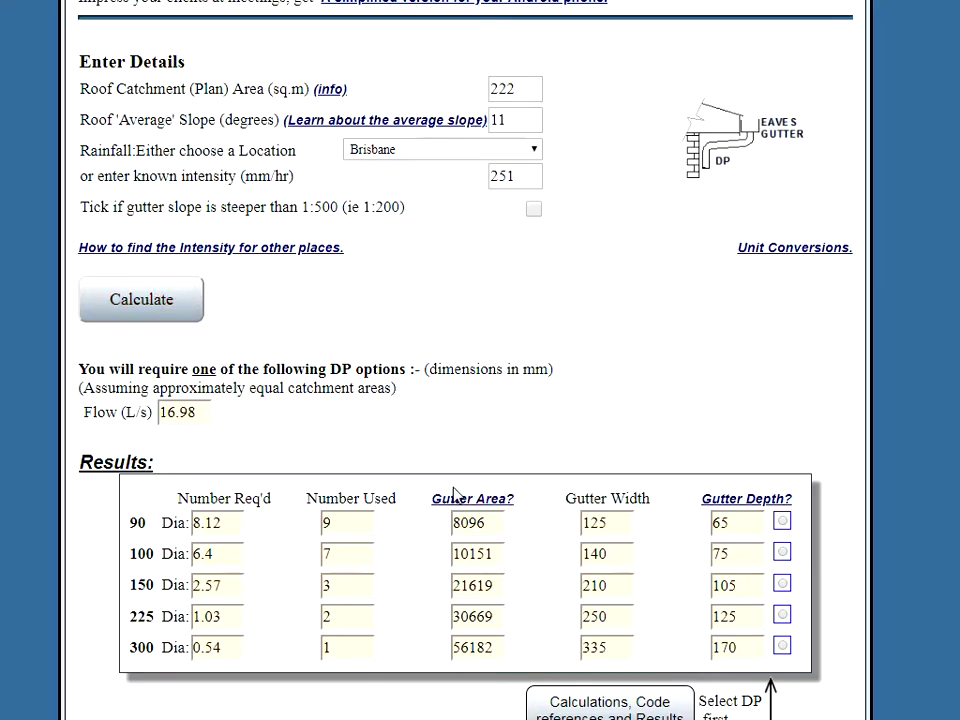
Scroll down past Extra Features to the Working Back The Other Way section
{"action": "scroll", "coordinate": [403, 493], "scroll_direction": "down", "scroll_amount": 10}
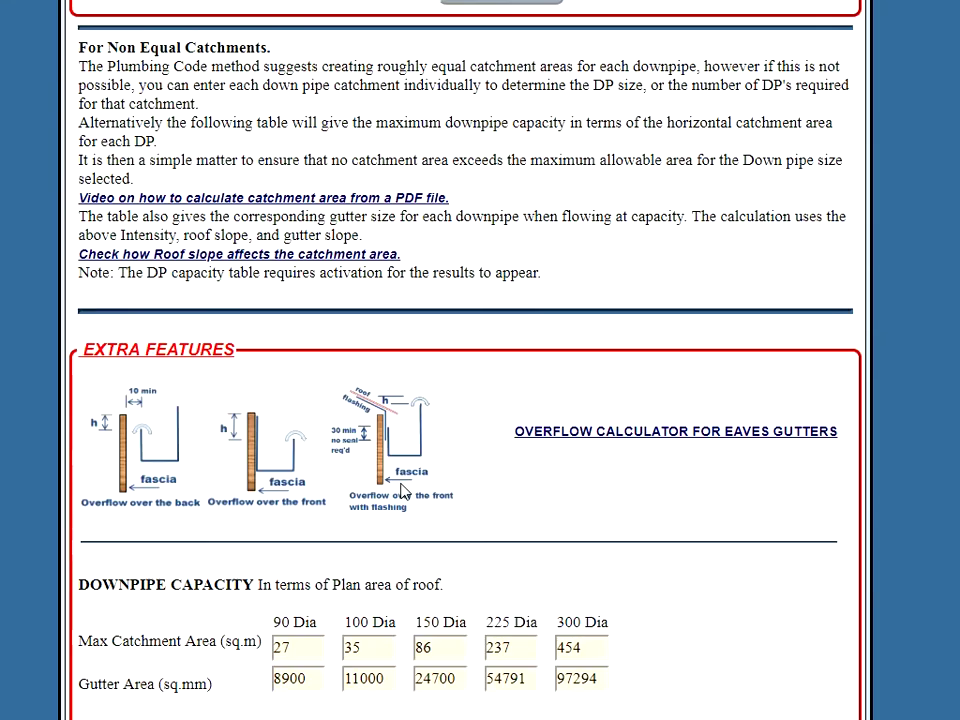
{"action": "scroll", "coordinate": [403, 490], "scroll_direction": "down", "scroll_amount": 8}
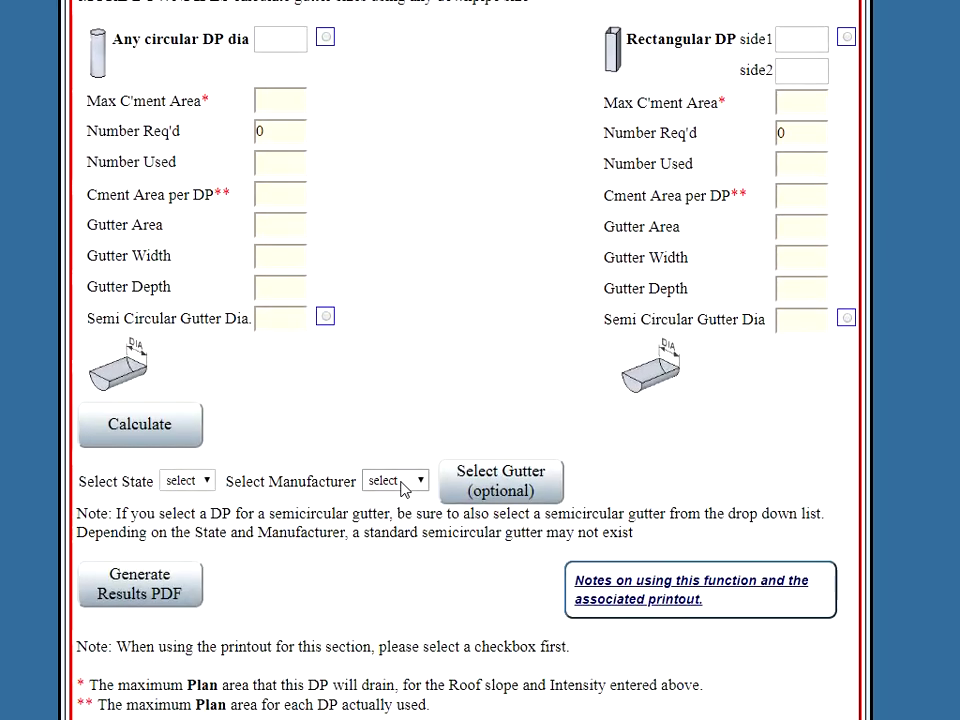
{"action": "scroll", "coordinate": [403, 487], "scroll_direction": "down", "scroll_amount": 6}
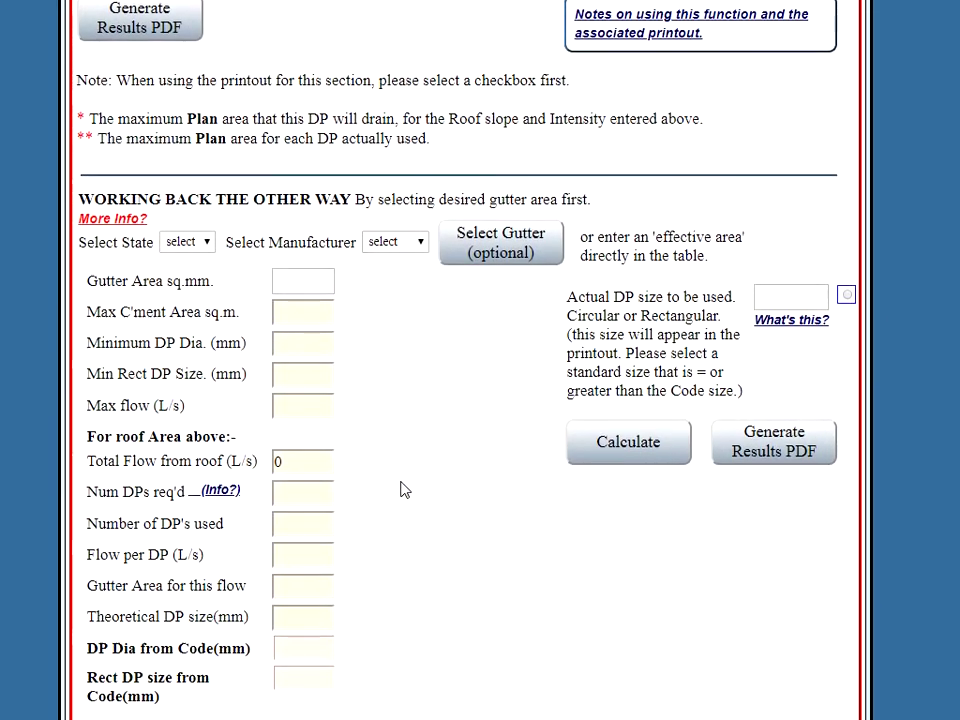
{"action": "scroll", "coordinate": [403, 489], "scroll_direction": "down", "scroll_amount": 1}
{"action": "scroll", "coordinate": [403, 489], "scroll_direction": "down", "scroll_amount": 1}
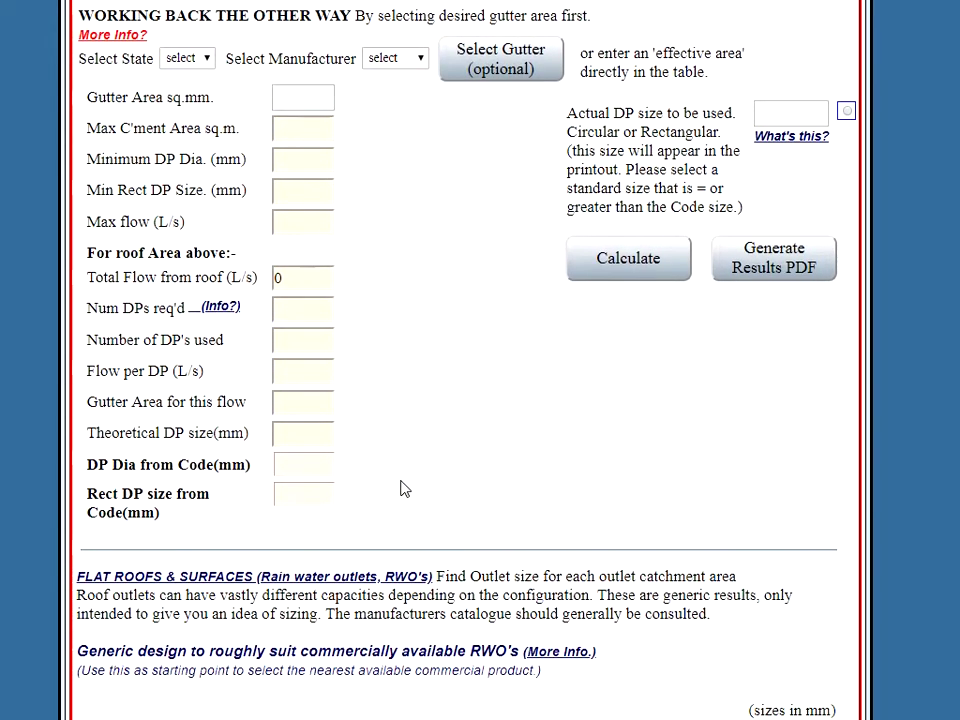
{"action": "scroll", "coordinate": [403, 489], "scroll_direction": "up", "scroll_amount": 1}
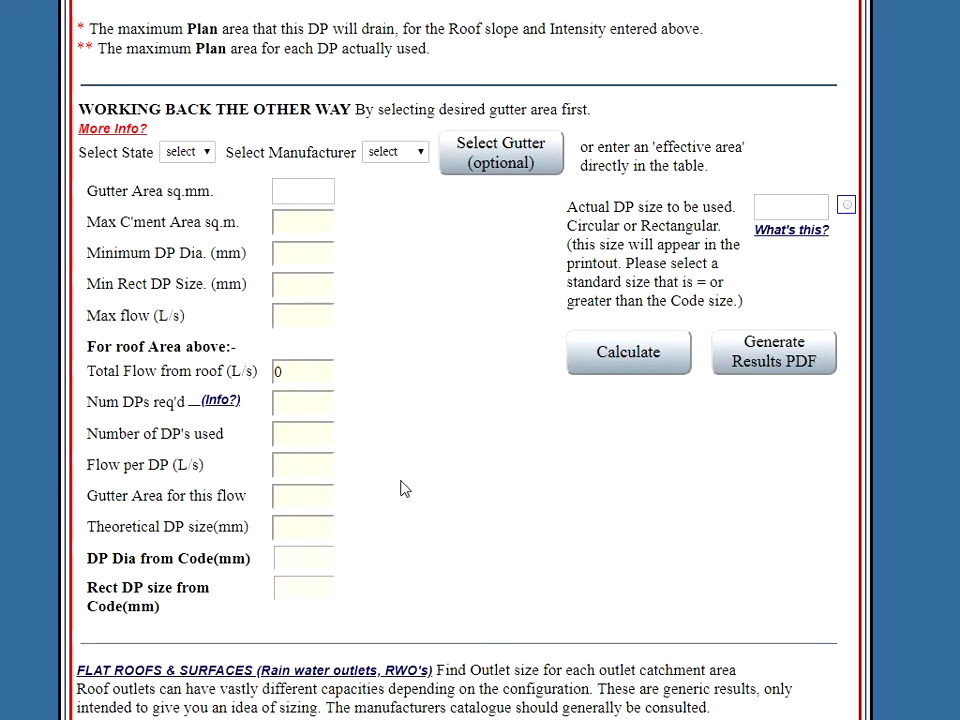
Pick NSW, Stramit and the unslotted Stramit Quad 115 gutter, giving a 4700 sq.mm area
{"action": "left_click", "coordinate": [208, 153]}
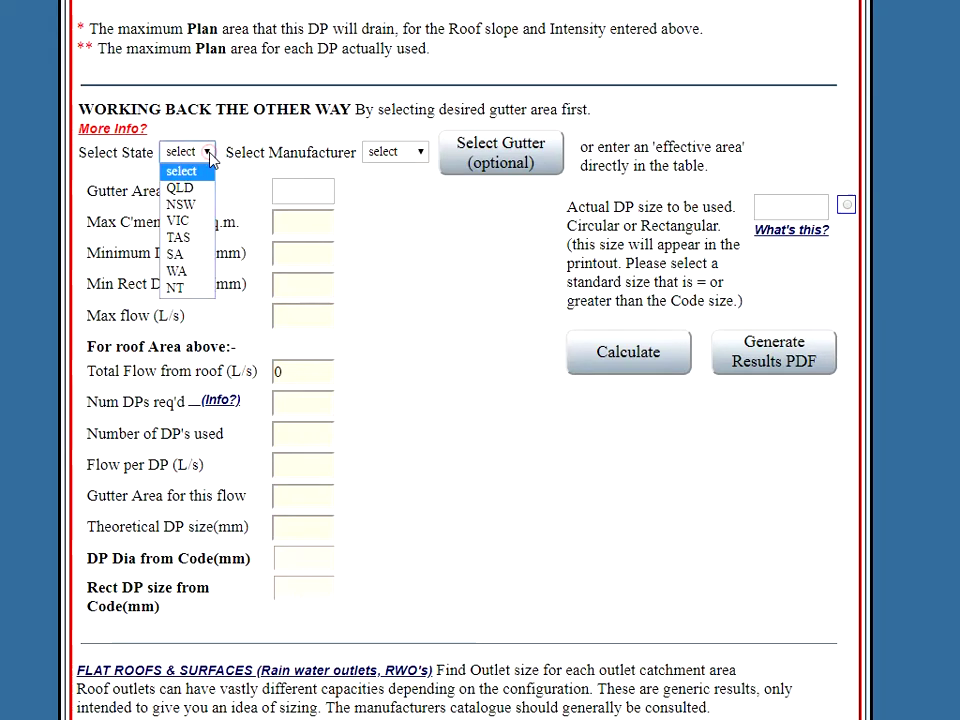
{"action": "left_click", "coordinate": [185, 203]}
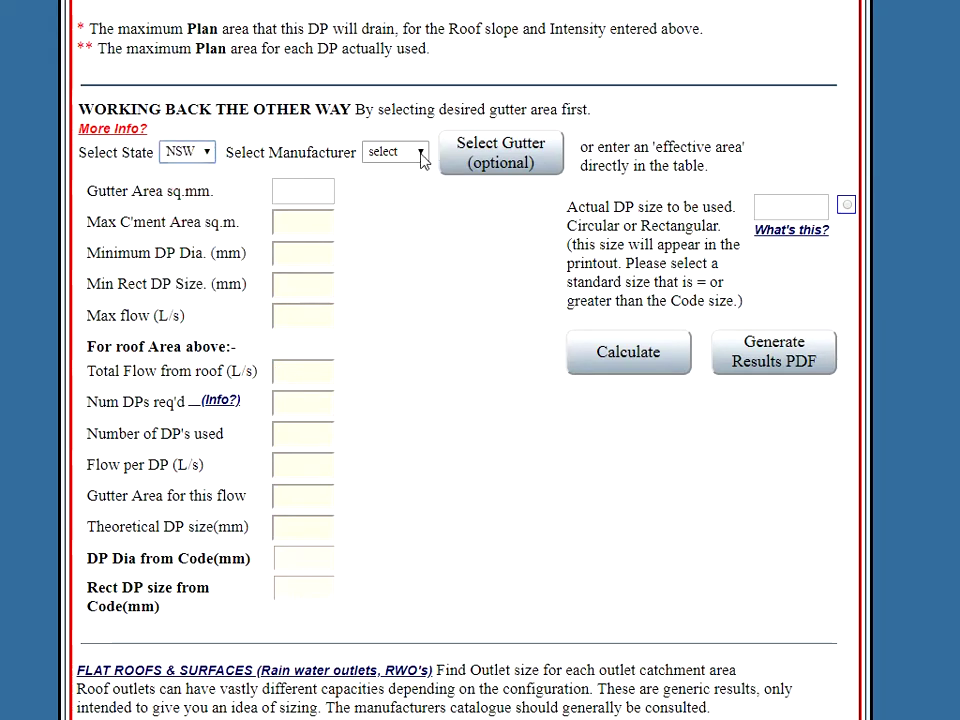
{"action": "left_click", "coordinate": [419, 152]}
{"action": "left_click", "coordinate": [388, 205]}
{"action": "left_click", "coordinate": [510, 155]}
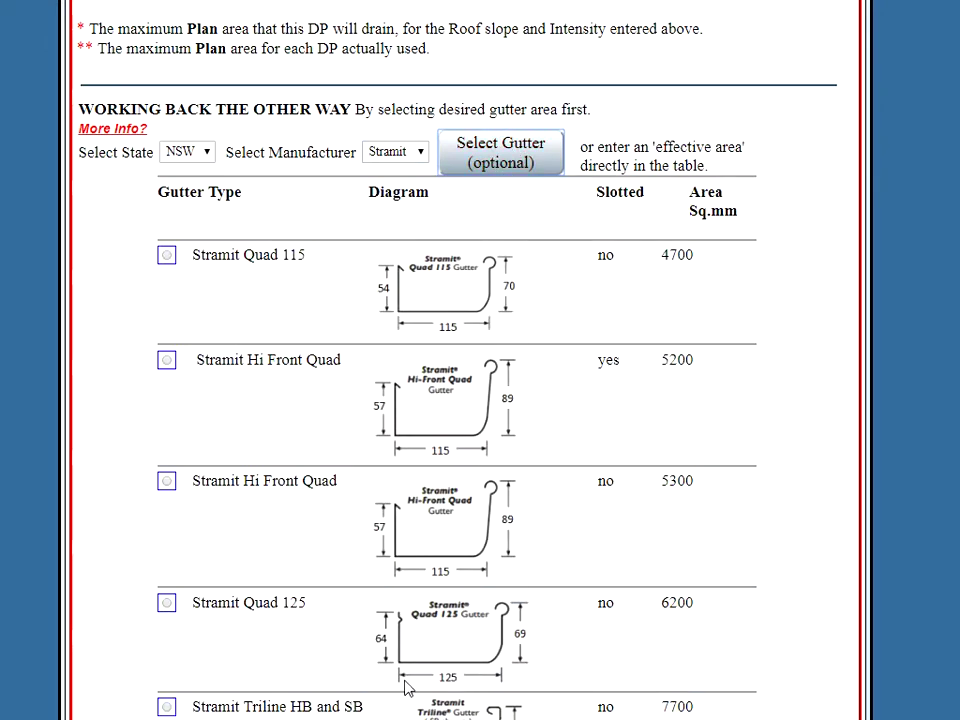
{"action": "left_click", "coordinate": [167, 256]}
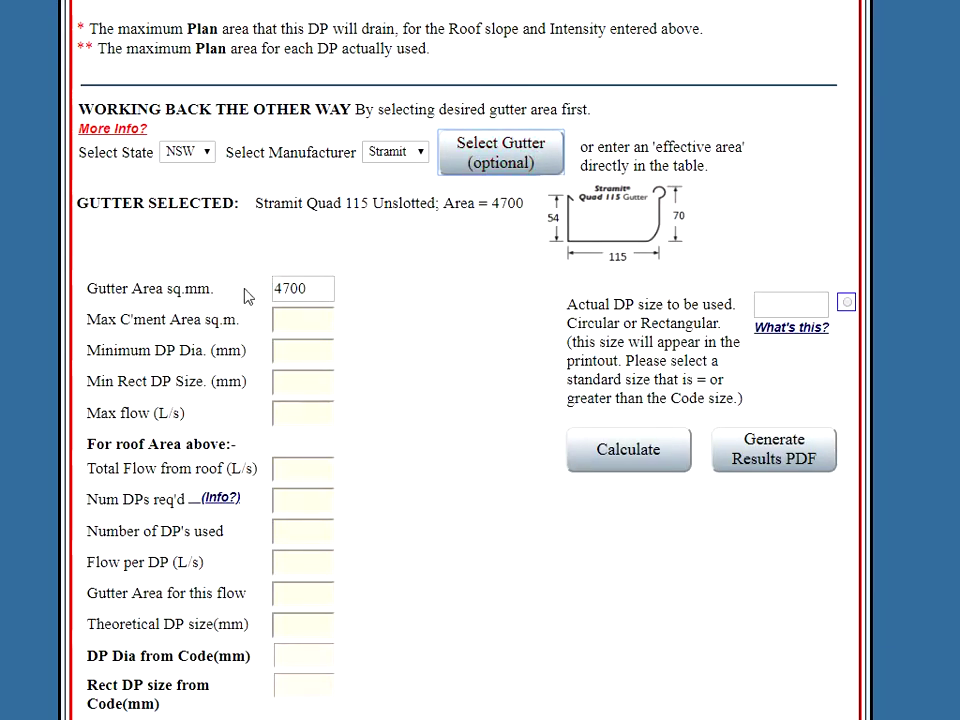
Replace the 4700 gutter area with a manually entered 5555 sq.mm
{"action": "left_click", "coordinate": [318, 287]}
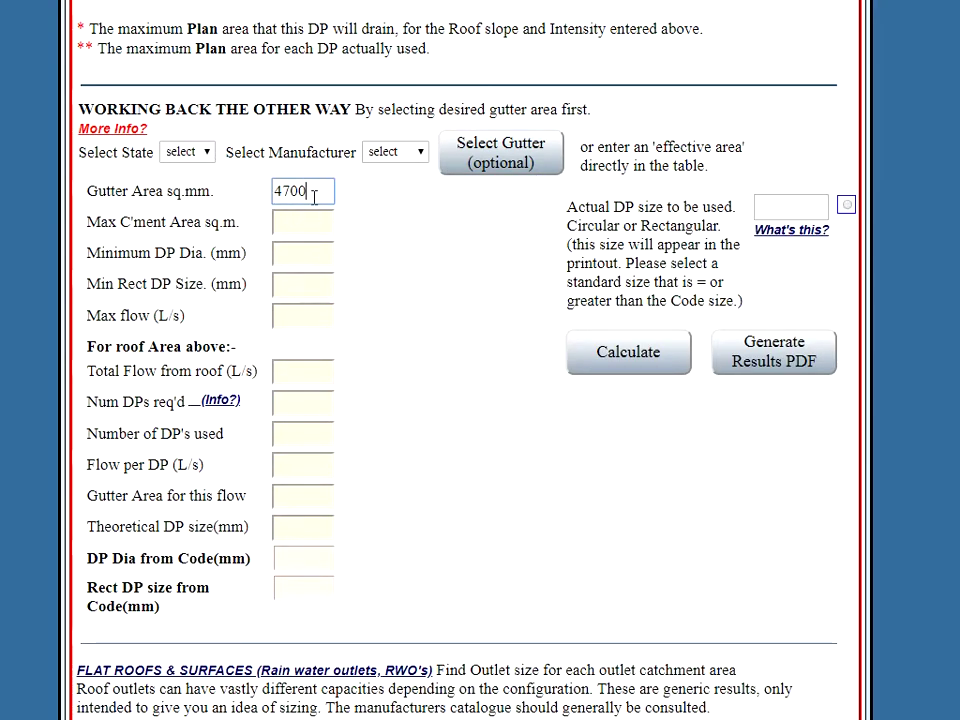
{"action": "left_click_drag", "start_coordinate": [319, 190], "coordinate": [266, 186]}
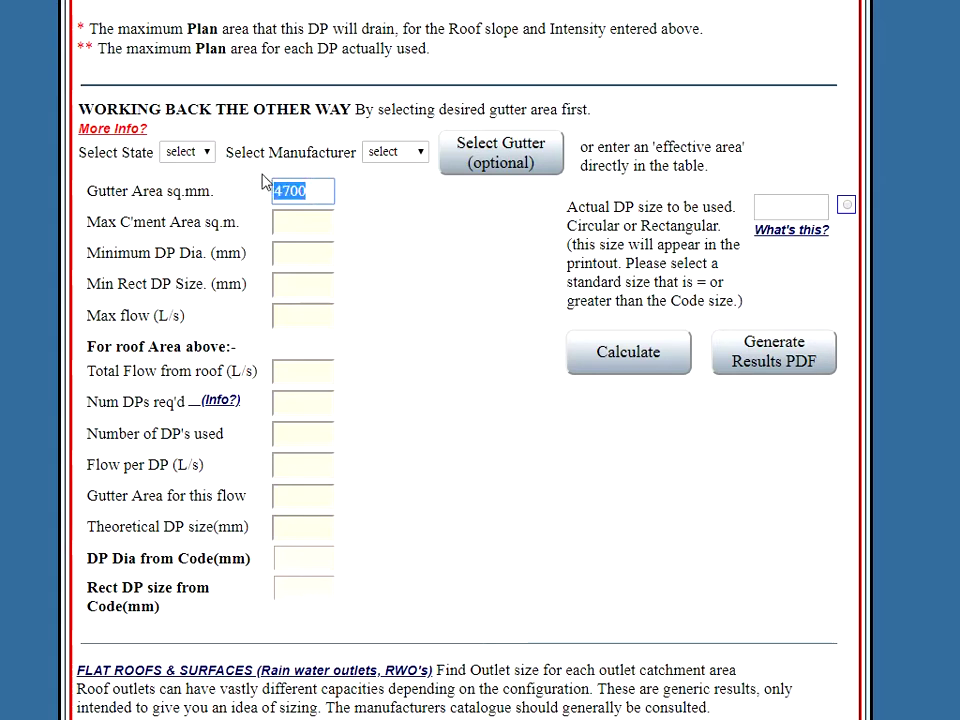
{"action": "key", "text": "BackSpace"}
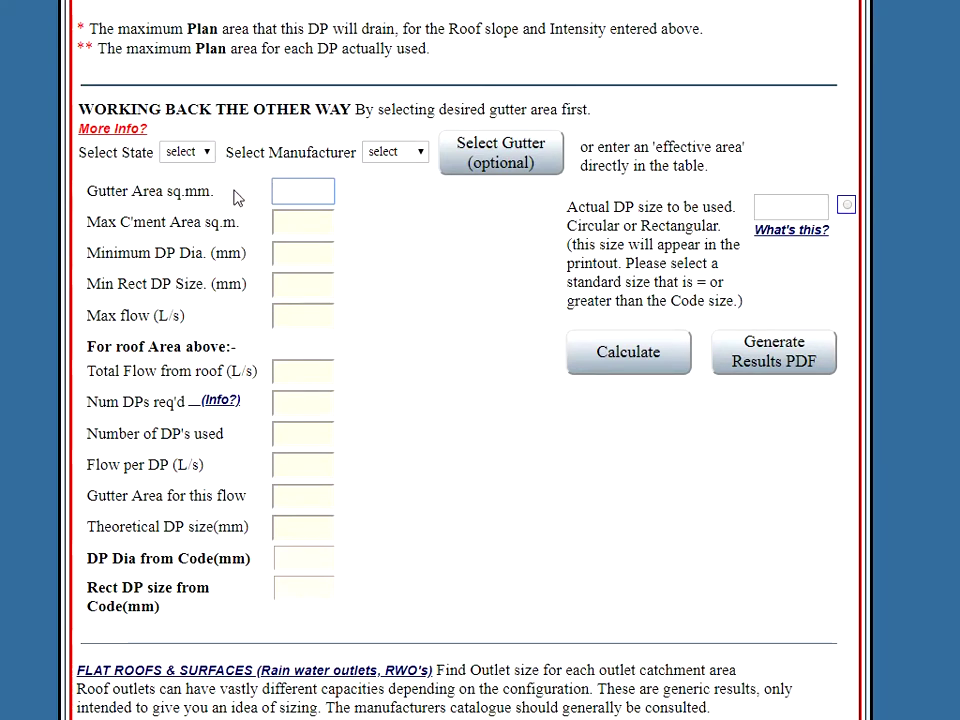
{"action": "type", "text": "5555"}
Reselect NSW, Stramit and Stramit Quad 115, restoring the 4700 sq.mm gutter area
{"action": "left_click", "coordinate": [200, 150]}
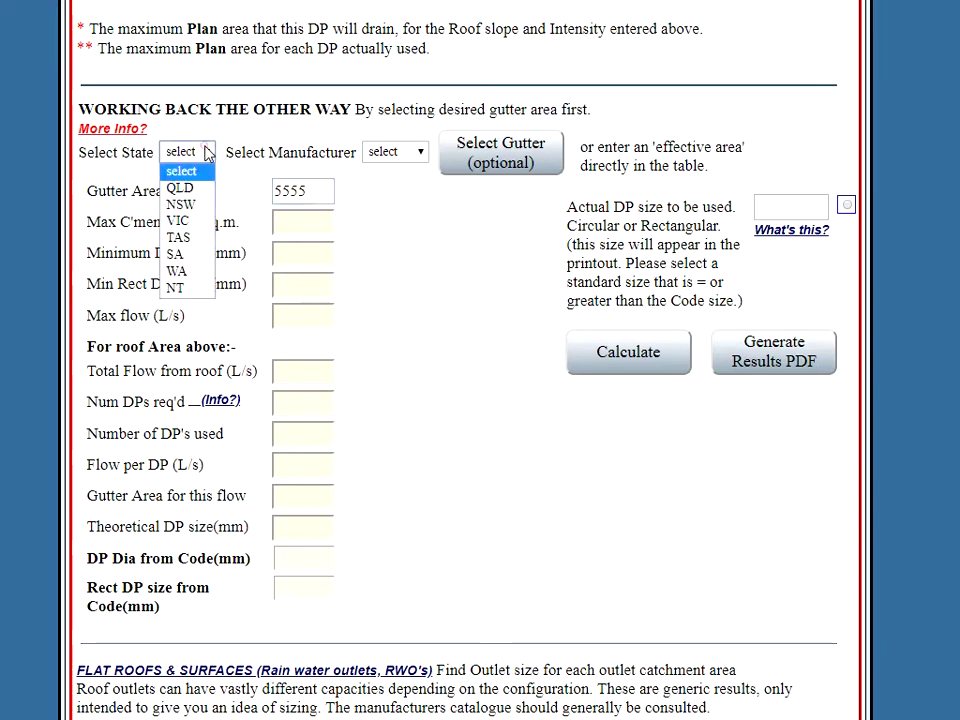
{"action": "left_click", "coordinate": [181, 206]}
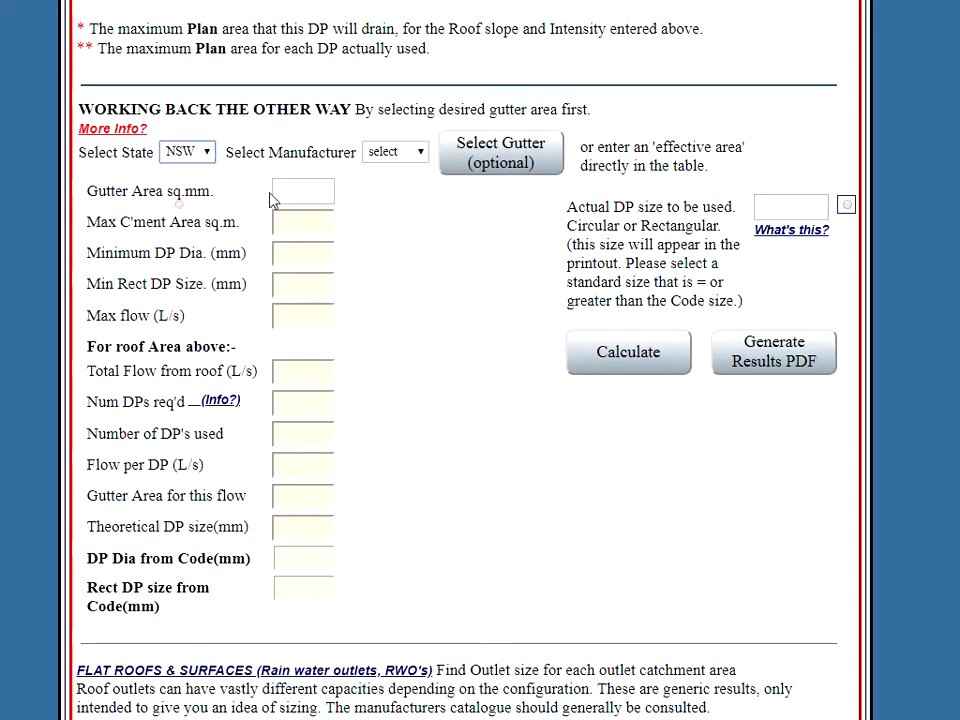
{"action": "left_click", "coordinate": [420, 155]}
{"action": "left_click", "coordinate": [390, 204]}
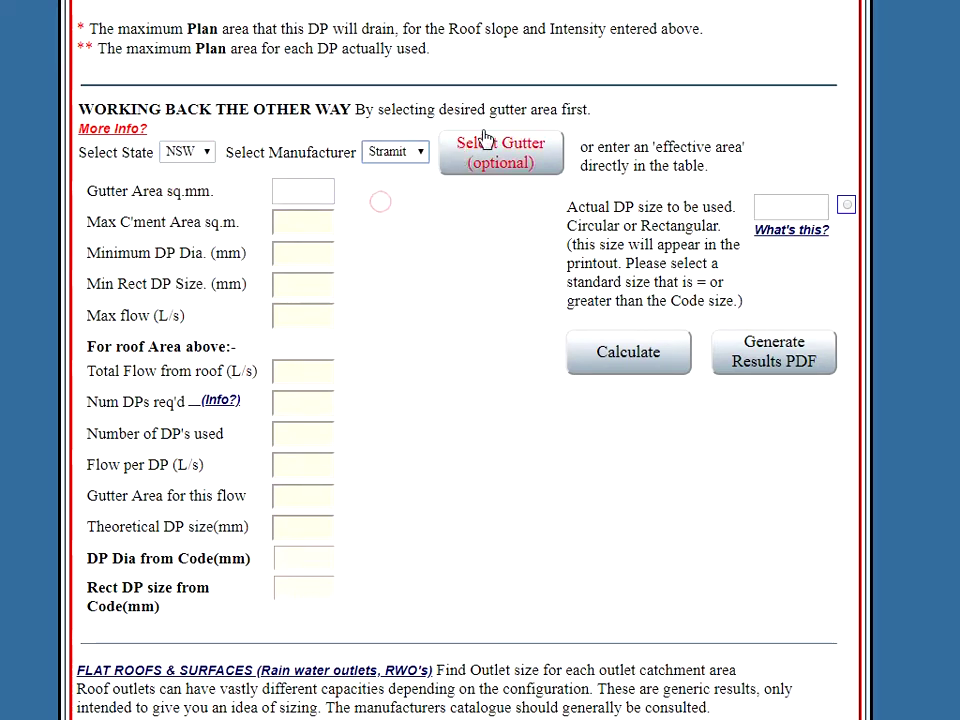
{"action": "left_click", "coordinate": [490, 158]}
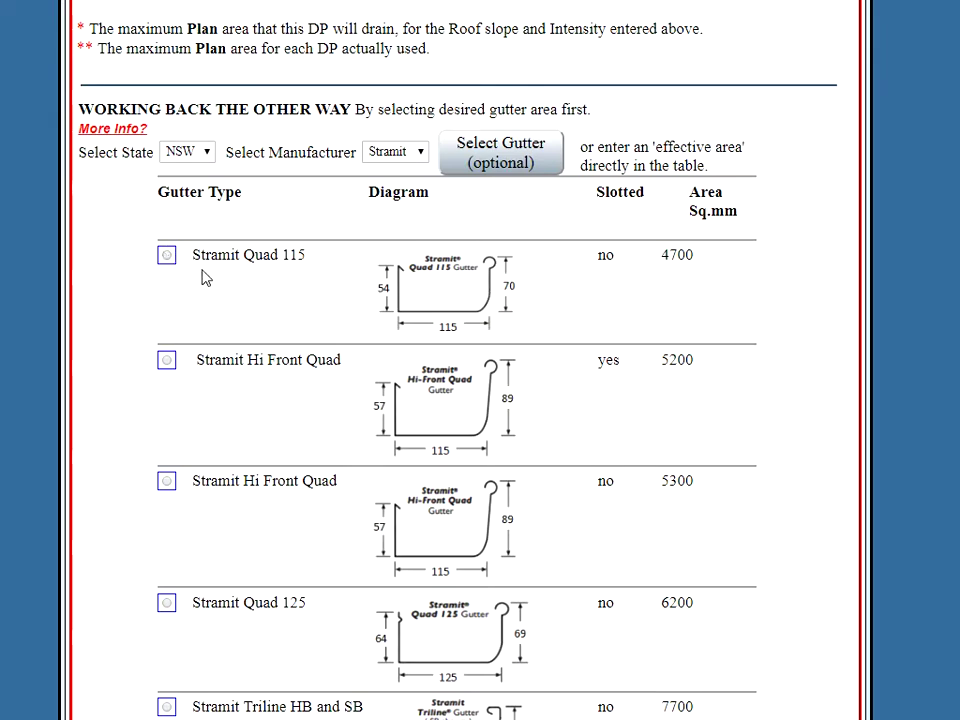
{"action": "left_click", "coordinate": [167, 257]}
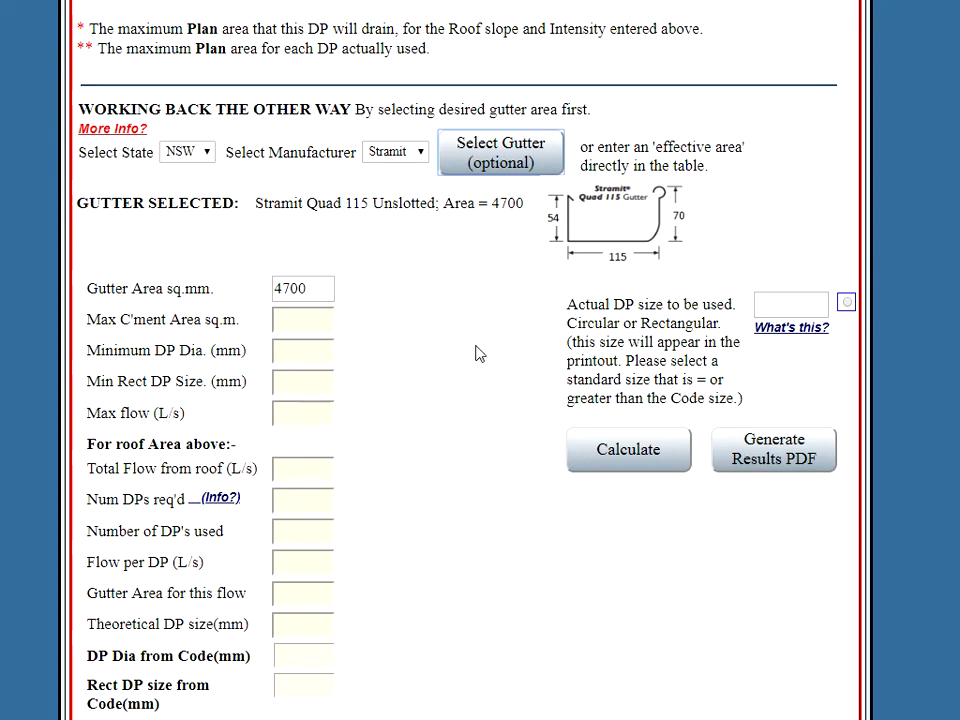
Calculate the Stramit Quad 115 results: 17 downpipes at 1 L/s, 65 mm or 65x50 by code
{"action": "left_click", "coordinate": [643, 452]}
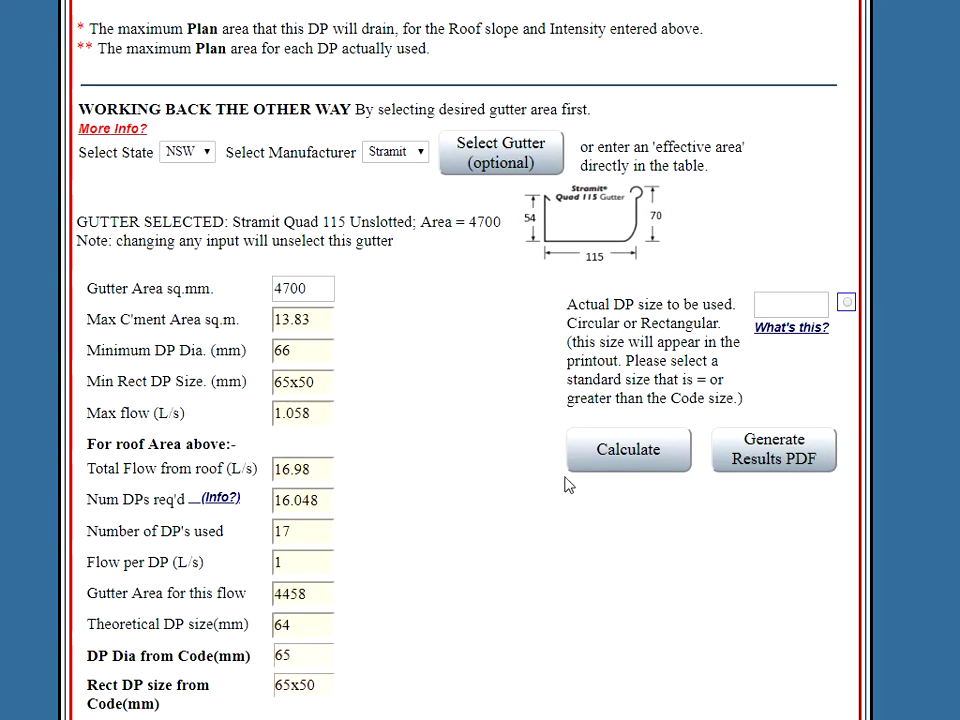
Read the actual DP size explanation, then dismiss the alert
{"action": "left_click", "coordinate": [783, 340]}
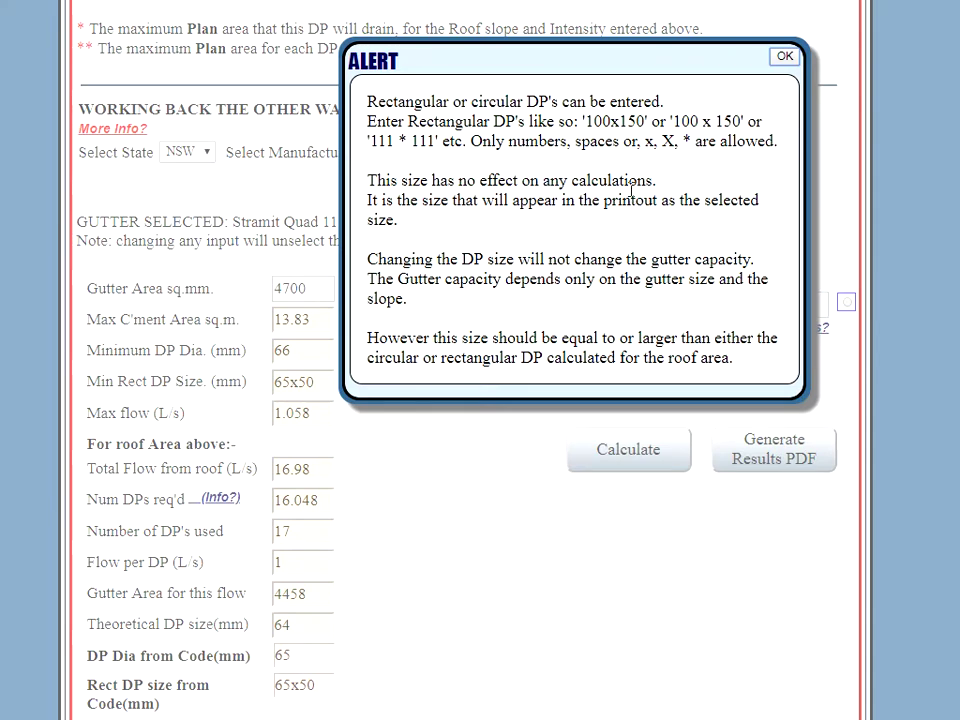
{"action": "left_click", "coordinate": [784, 56]}
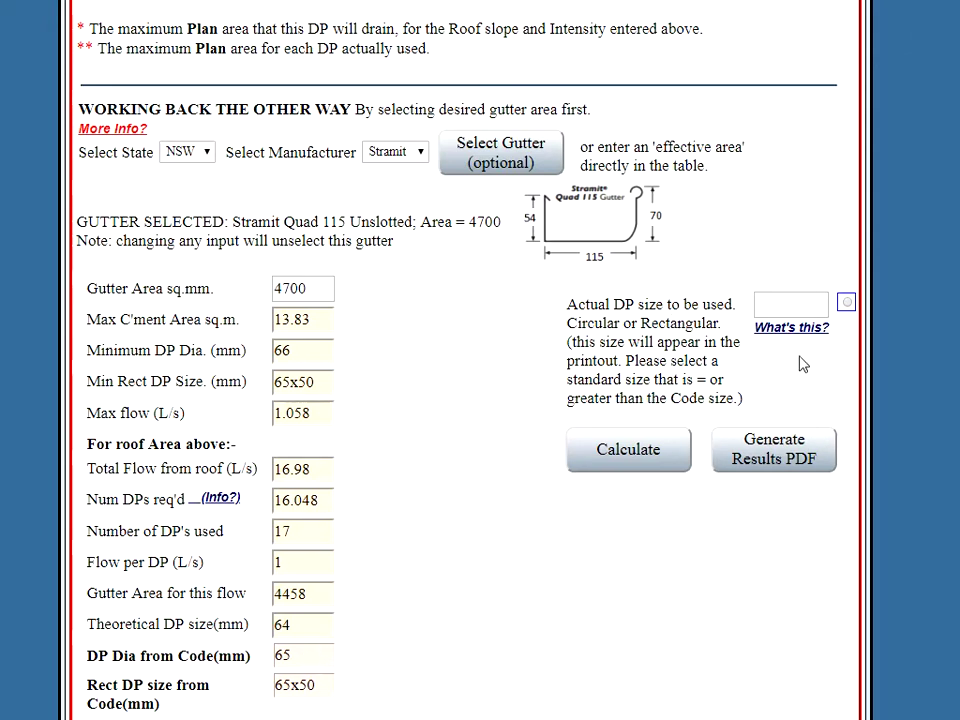
Enter 50 as the actual downpipe size and recalculate
{"action": "left_click", "coordinate": [795, 306]}
{"action": "type", "text": "90"}
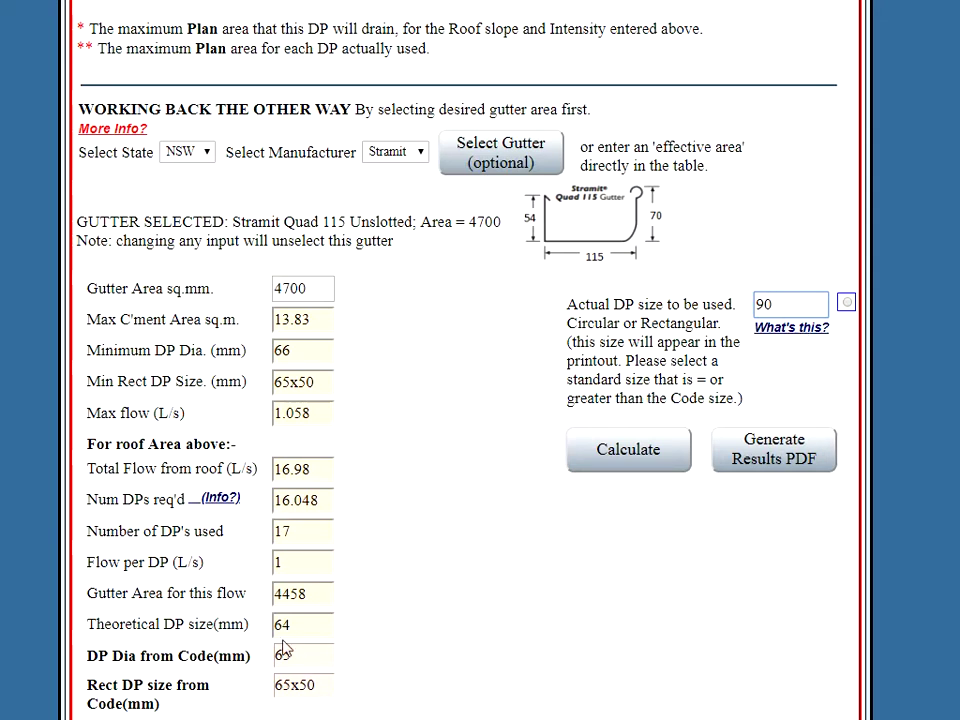
{"action": "double_click", "coordinate": [772, 304]}
{"action": "type", "text": "5"}
{"action": "left_click", "coordinate": [630, 452]}
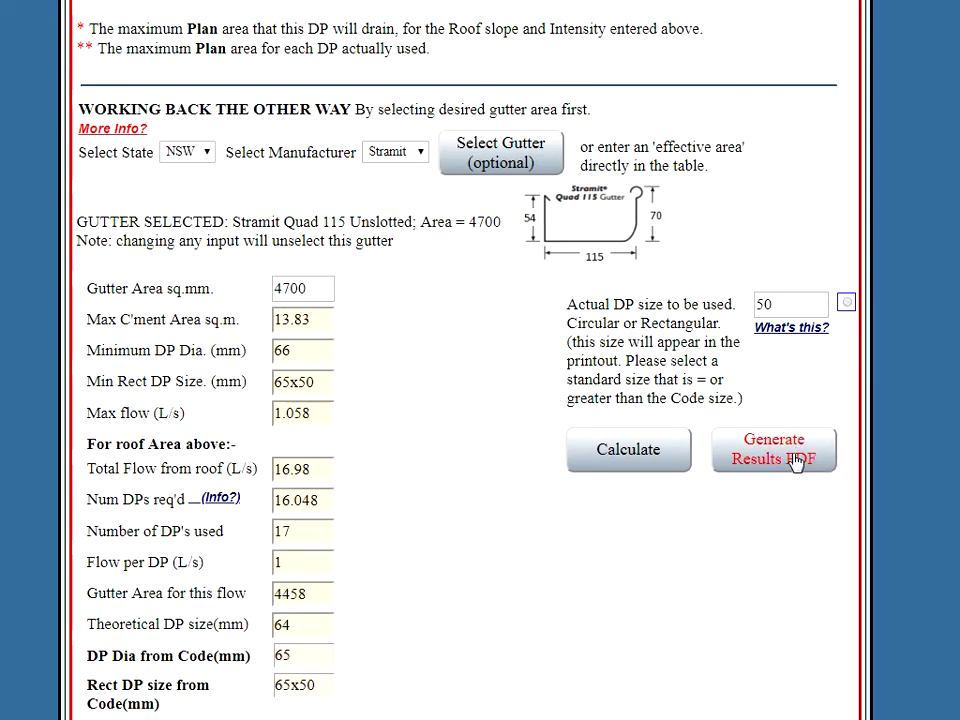
Attempt the results printout with the 50 mm size, dismissing the DP-size reminder and below-code warning
{"action": "left_click", "coordinate": [797, 462]}
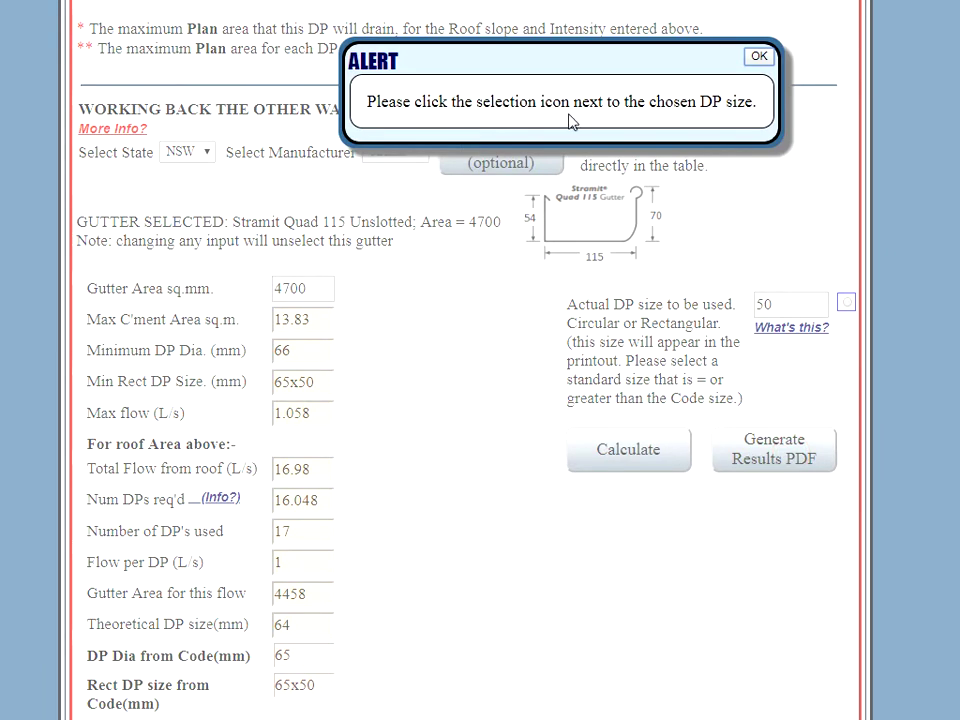
{"action": "left_click", "coordinate": [759, 57]}
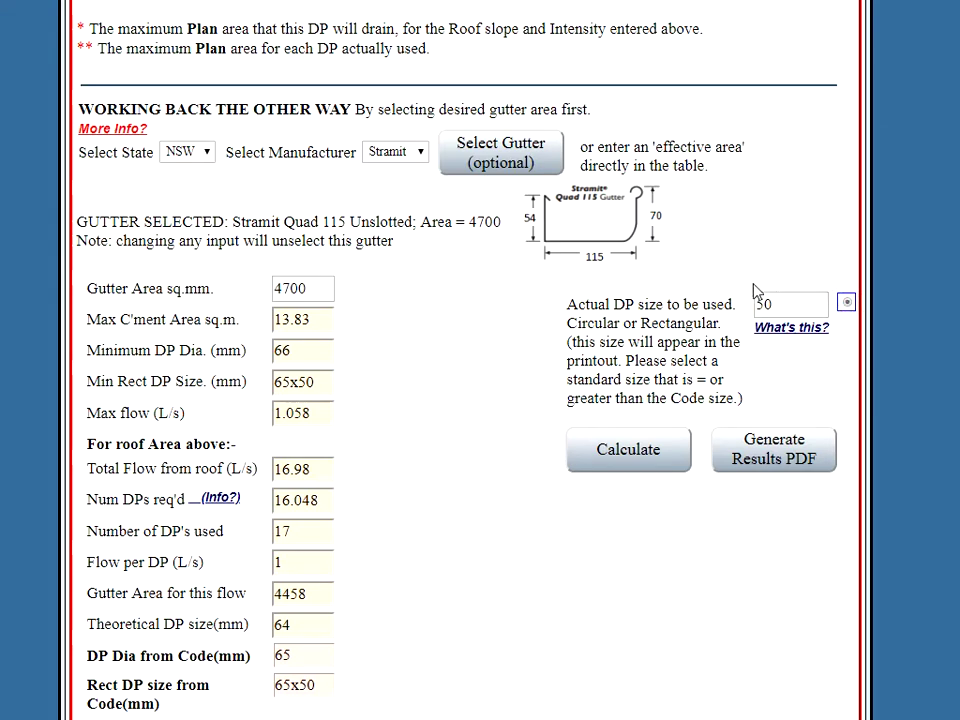
{"action": "left_click", "coordinate": [791, 456]}
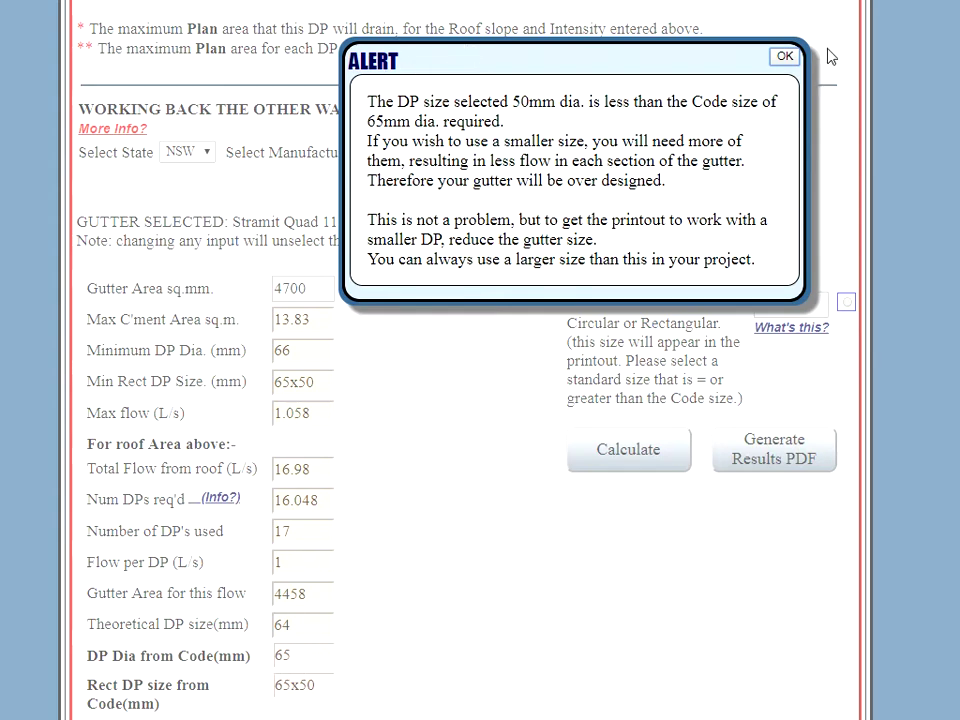
{"action": "left_click", "coordinate": [787, 60]}
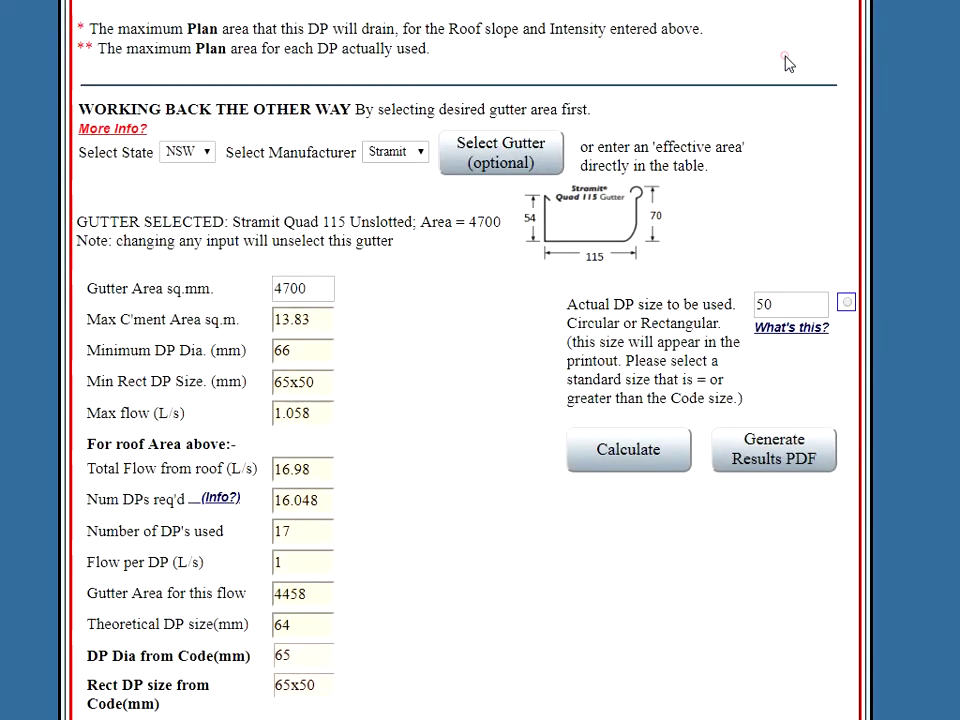
Change the actual DP size to 90, mark it as chosen, and generate the results PDF
{"action": "left_click", "coordinate": [800, 307]}
{"action": "left_click_drag", "start_coordinate": [800, 307], "coordinate": [718, 300]}
{"action": "type", "text": "9"}
{"action": "left_click", "coordinate": [760, 460]}
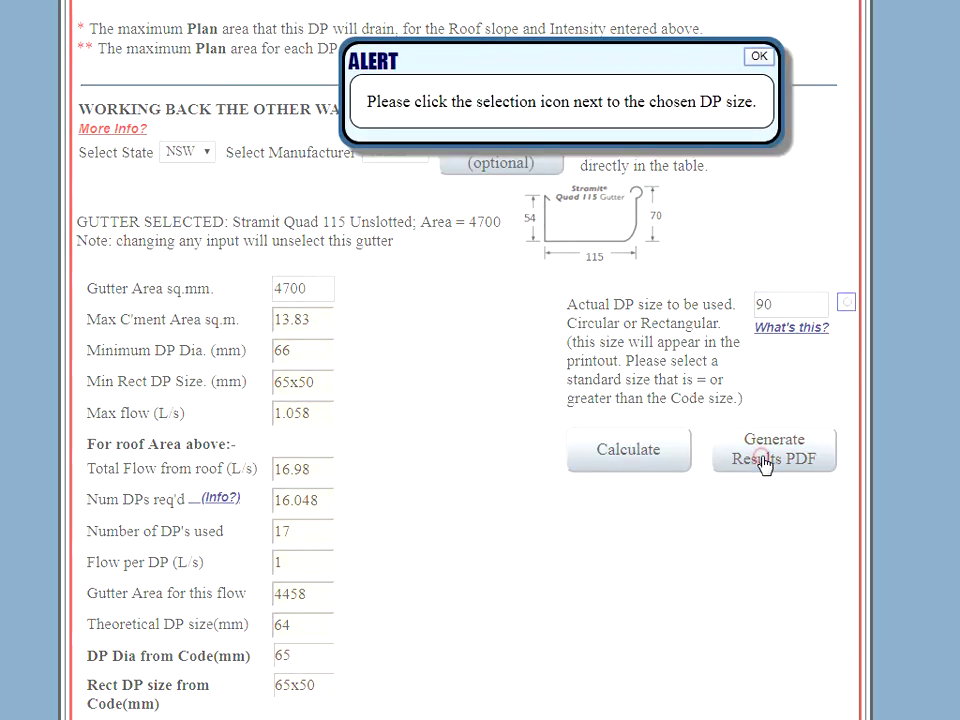
{"action": "left_click", "coordinate": [756, 56]}
{"action": "left_click", "coordinate": [846, 302]}
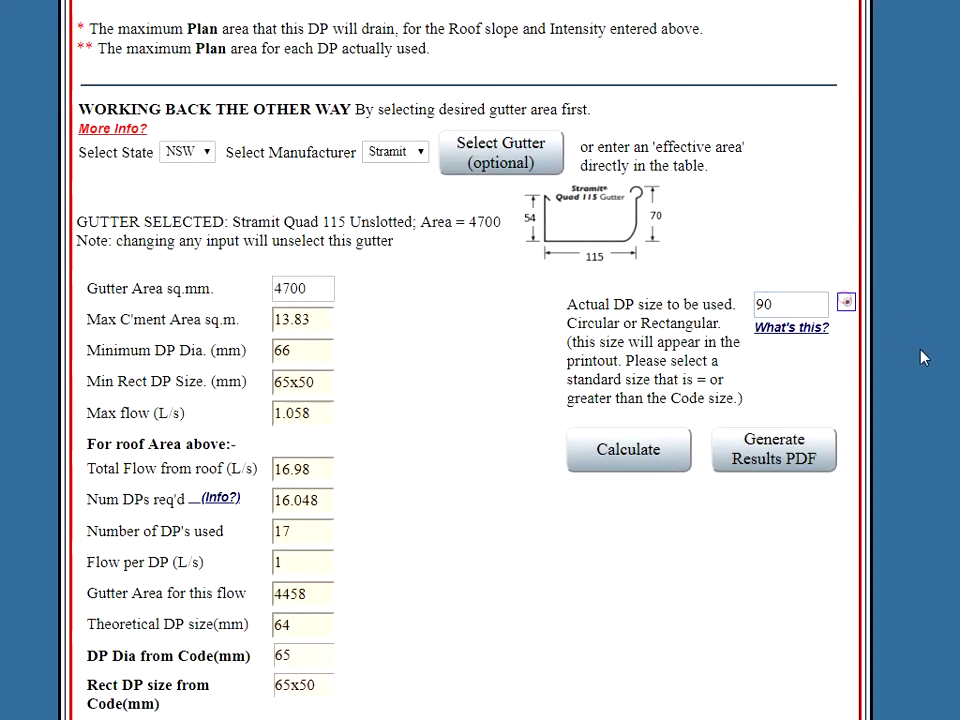
{"action": "left_click", "coordinate": [785, 457]}
Calculate a 125 mm circular downpipe: 4 downpipes, 16916 sq.mm, 180 wide by 95 deep gutter
{"action": "scroll", "coordinate": [430, 572], "scroll_direction": "up", "scroll_amount": 10}
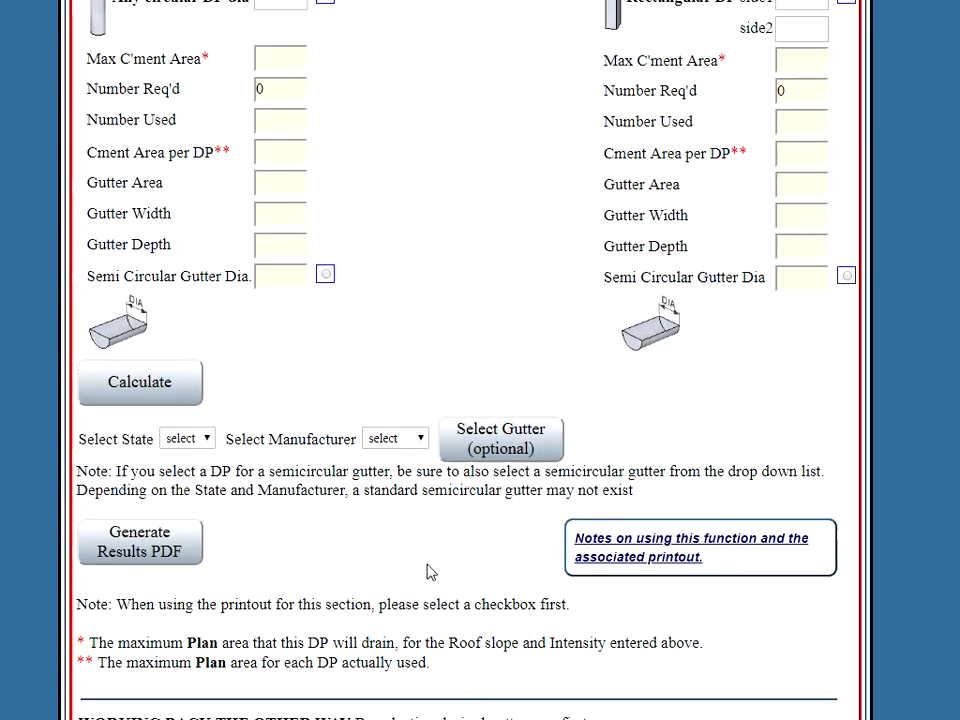
{"action": "scroll", "coordinate": [430, 572], "scroll_direction": "up", "scroll_amount": 1}
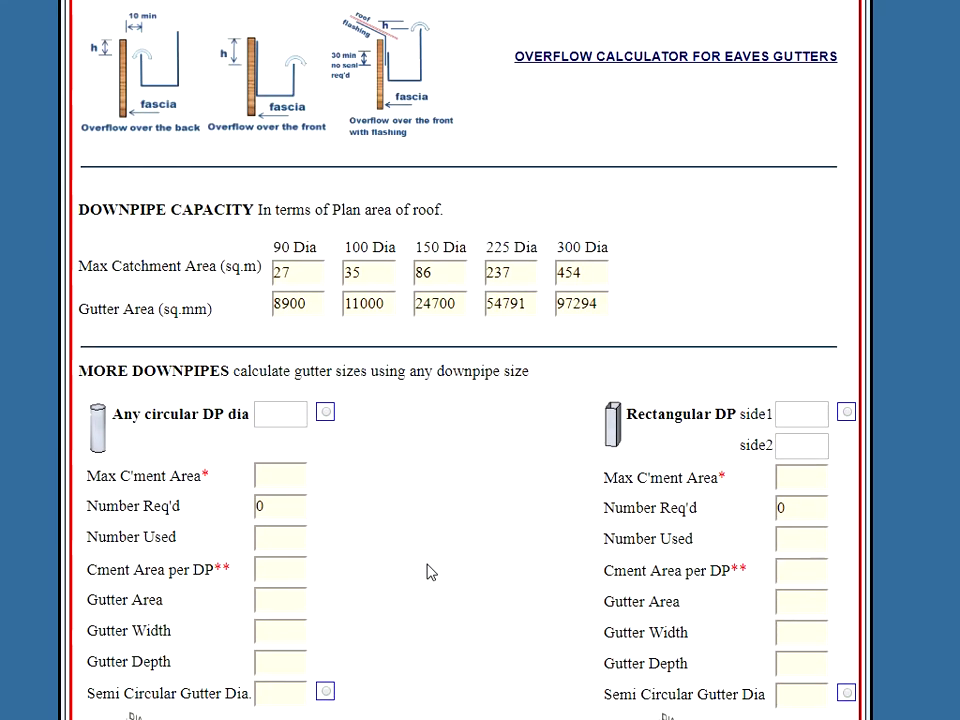
{"action": "scroll", "coordinate": [430, 572], "scroll_direction": "down", "scroll_amount": 3}
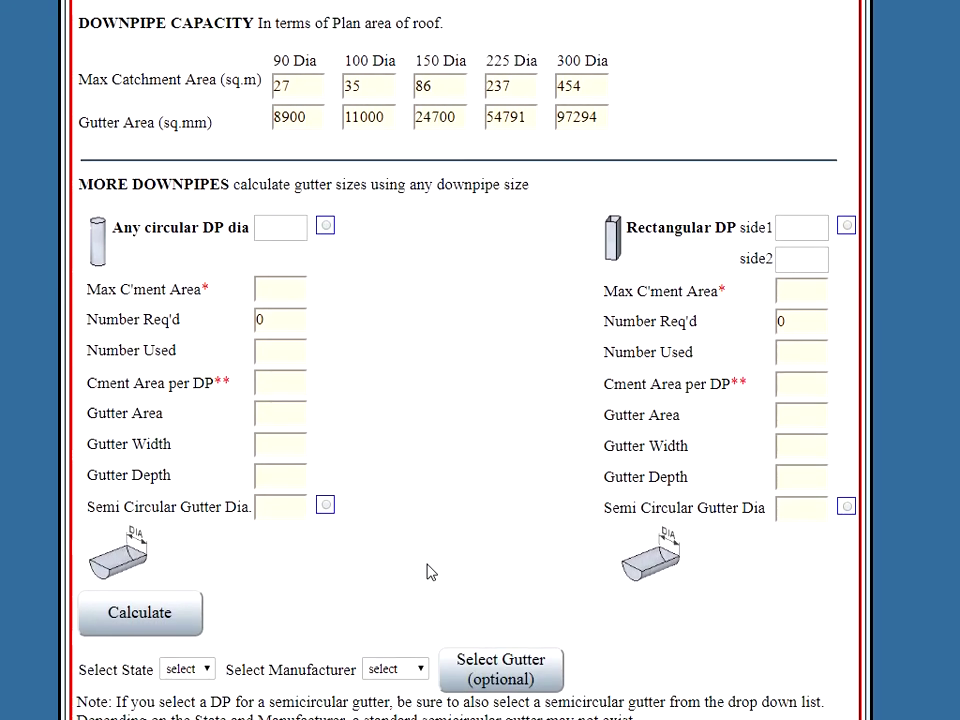
{"action": "left_click", "coordinate": [278, 134]}
{"action": "type", "text": "125"}
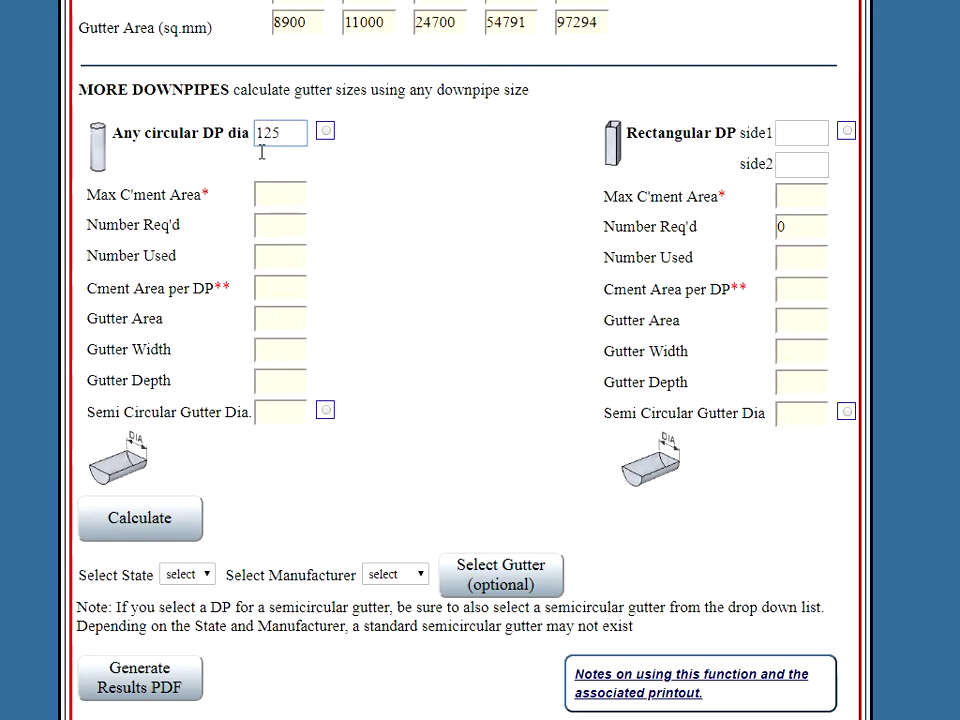
{"action": "left_click", "coordinate": [187, 522]}
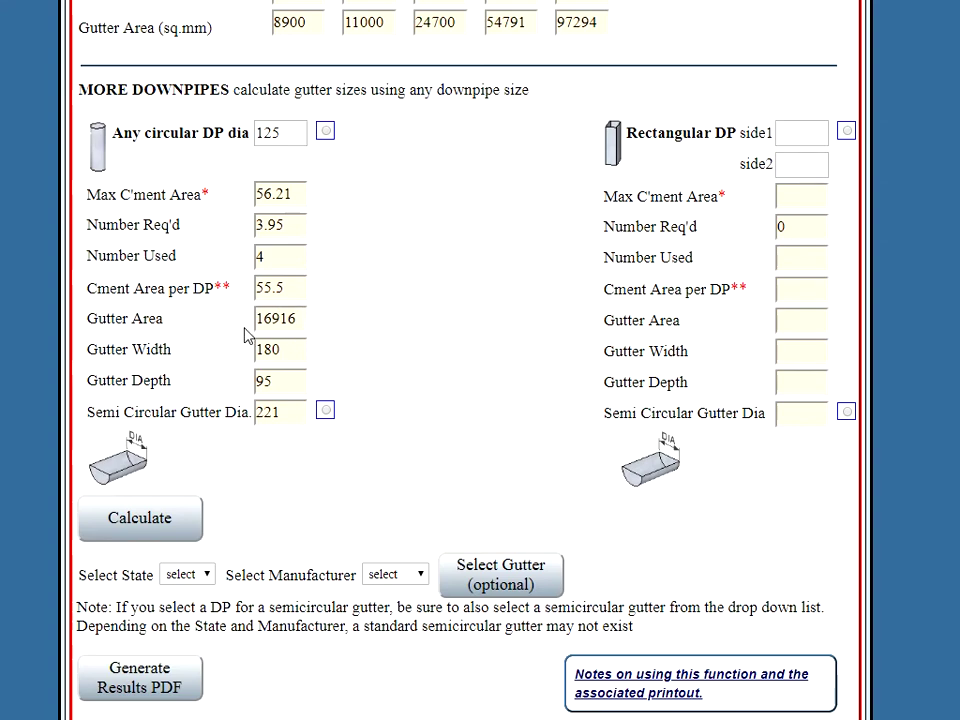
{"action": "scroll", "coordinate": [240, 352], "scroll_direction": "down", "scroll_amount": 1}
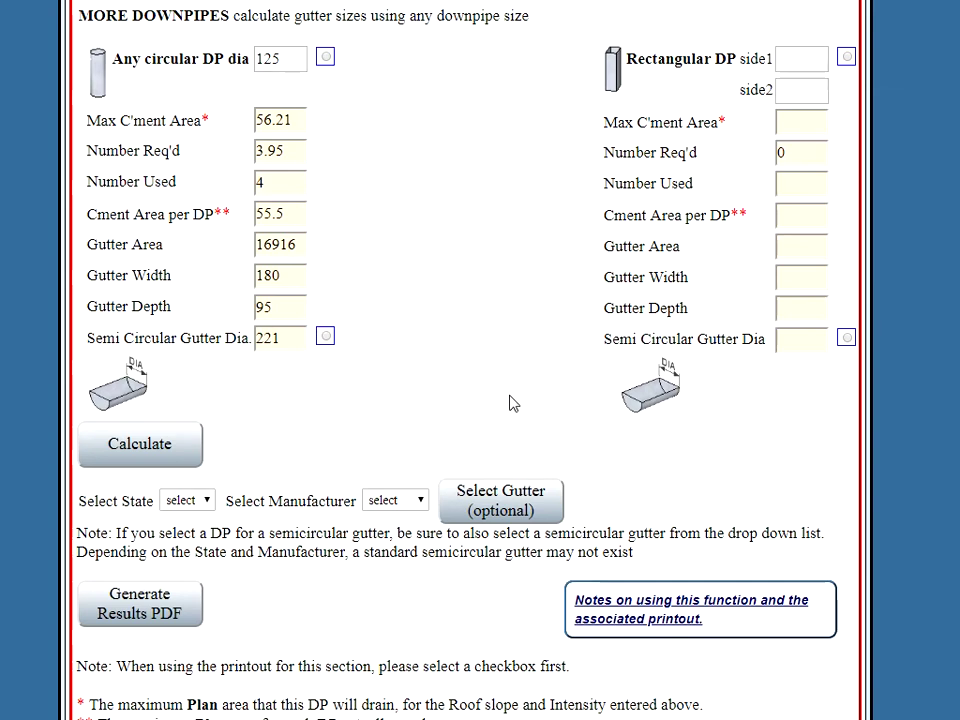
{"action": "scroll", "coordinate": [514, 401], "scroll_direction": "up", "scroll_amount": 5}
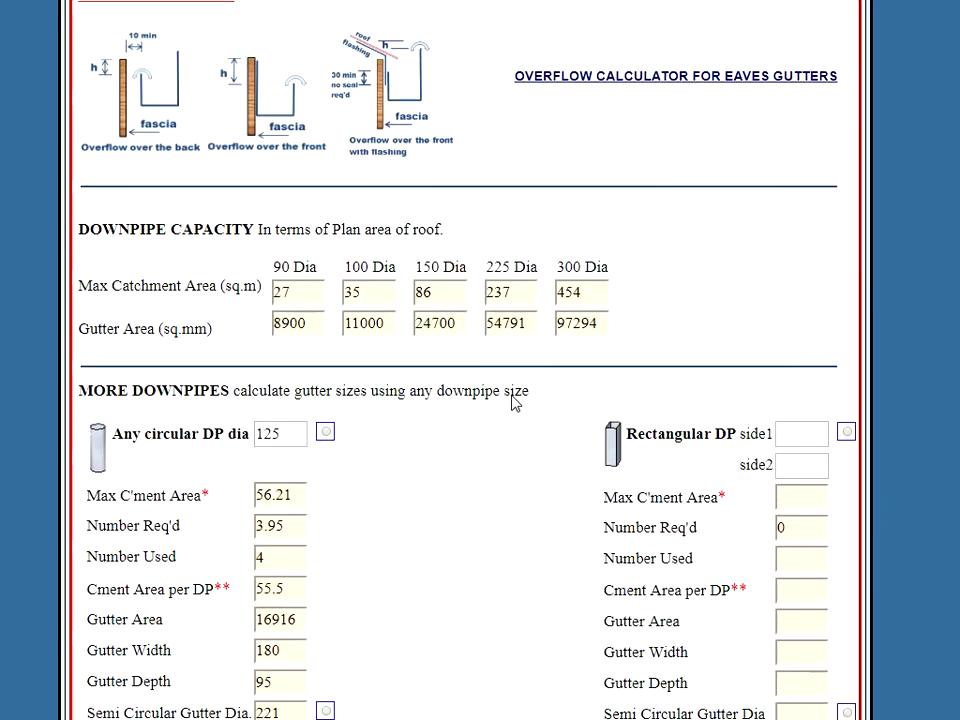